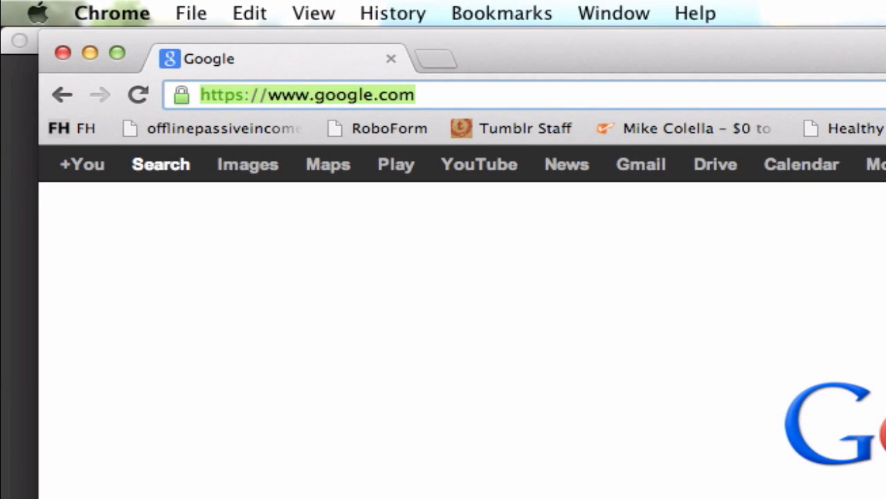
- Load duplicatefilesoftware.com from Chrome's address bar
text(duplicatefi)
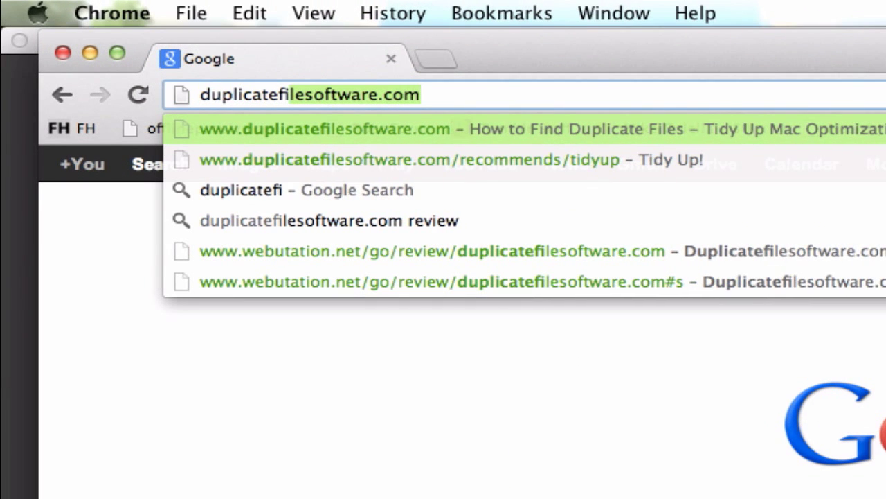
text(lesoftware.com)
key(Return)
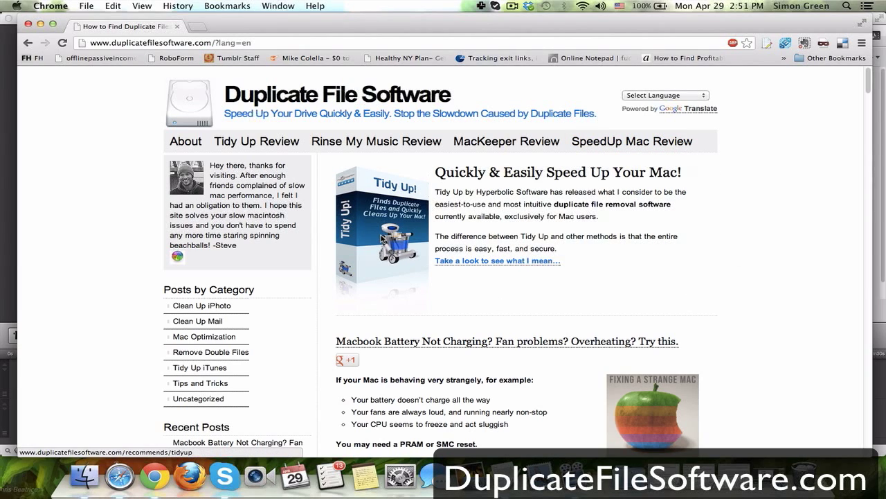
- From the recommended Tidy Up page, begin the TidyUp_3.zip download and cancel it
click(383, 237)
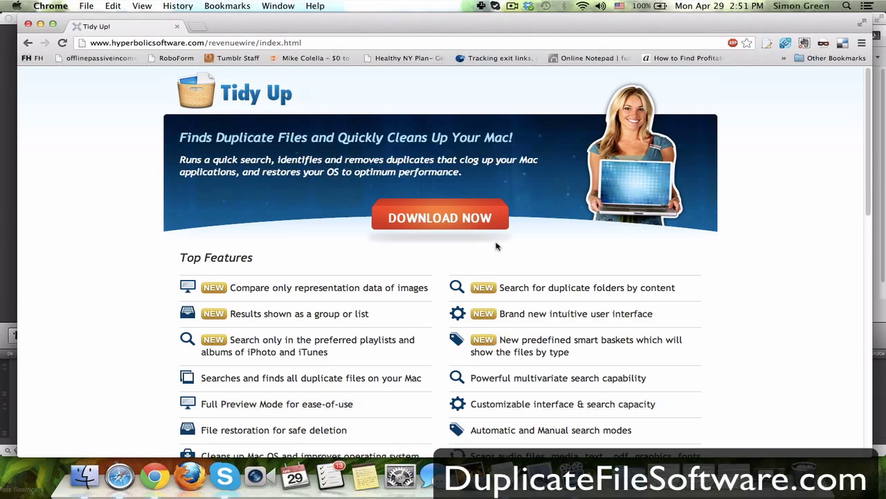
click(447, 224)
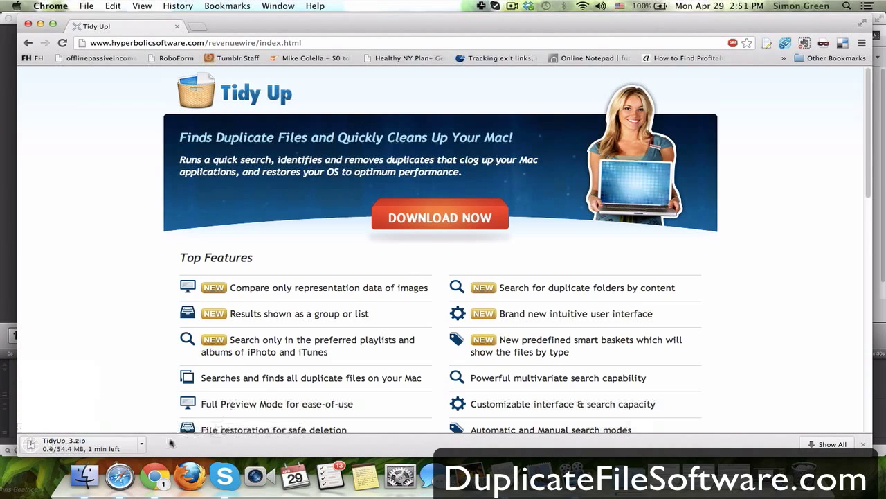
click(145, 446)
click(147, 445)
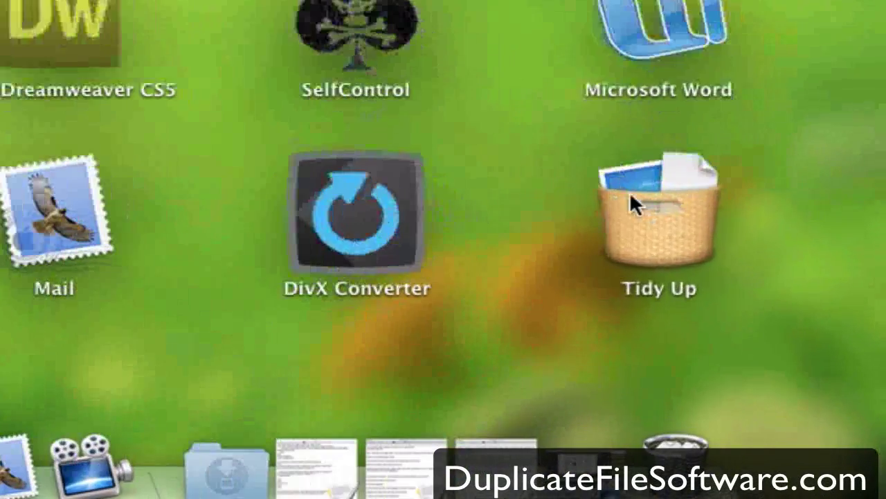
- Launch Tidy Up from Launchpad to reach its Search window
click(779, 359)
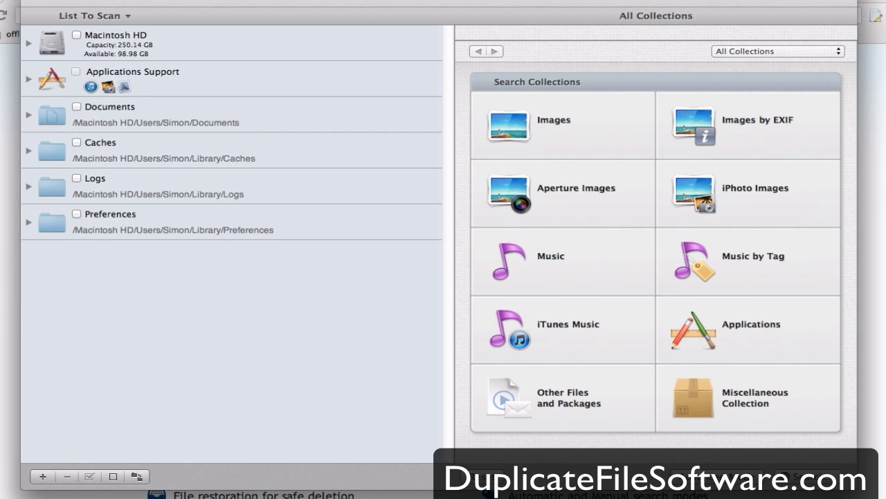
click(754, 476)
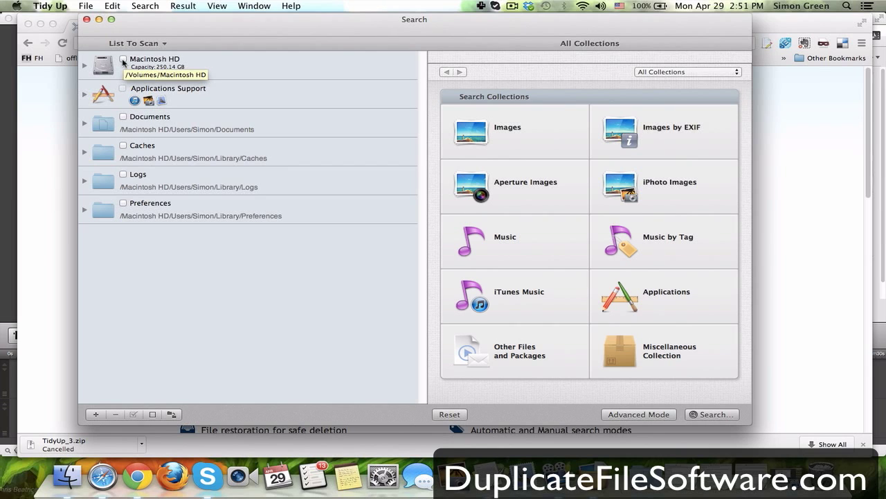
- Search Macintosh HD using the Music collection set to Duplicate, All kinds
click(123, 60)
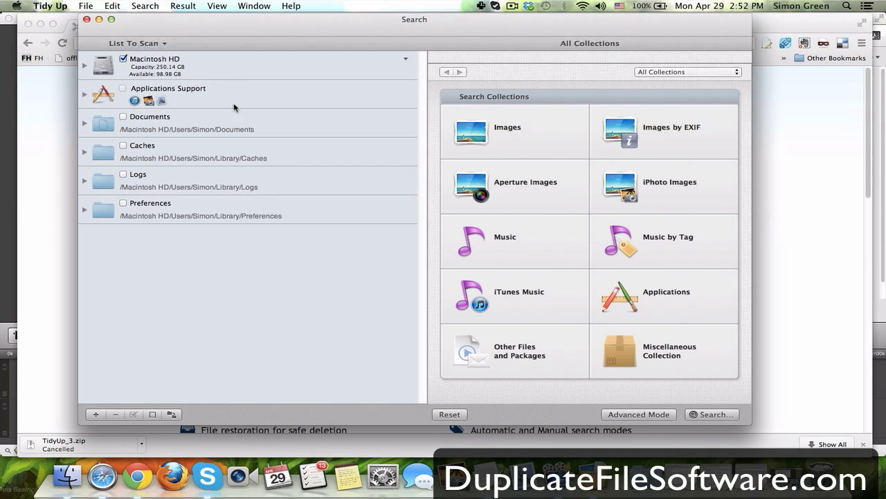
click(497, 294)
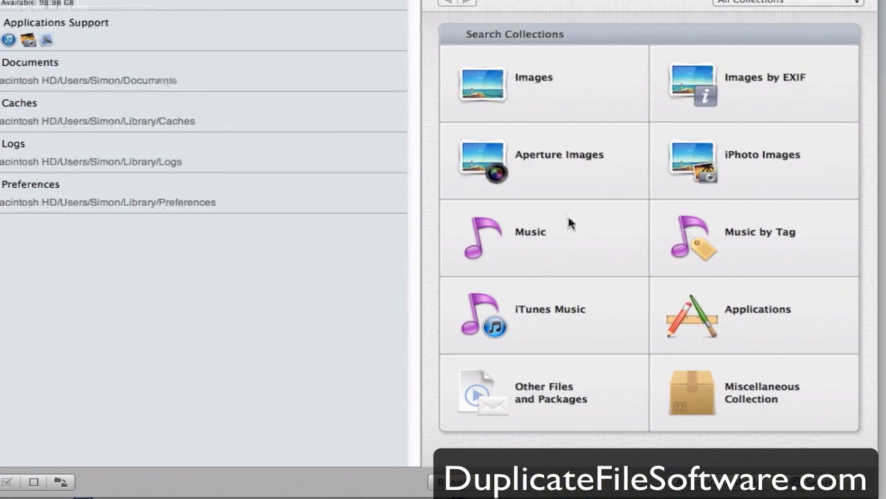
click(545, 235)
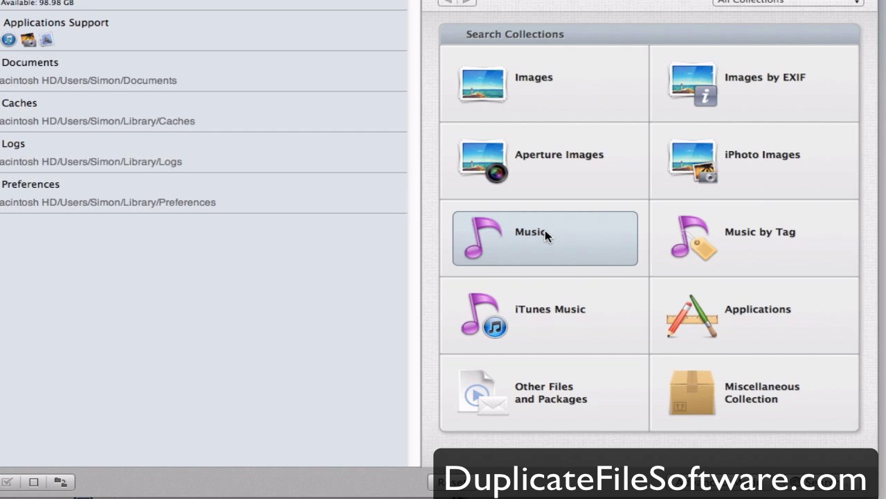
double_click(545, 231)
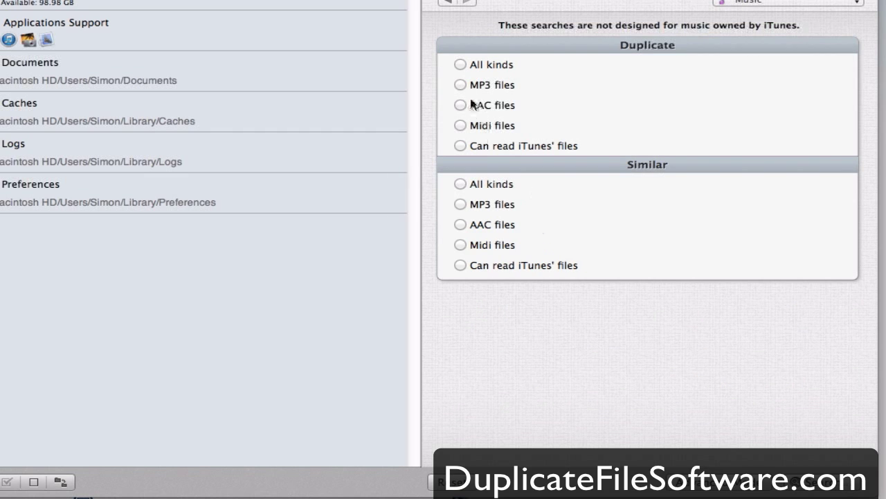
click(477, 69)
click(831, 482)
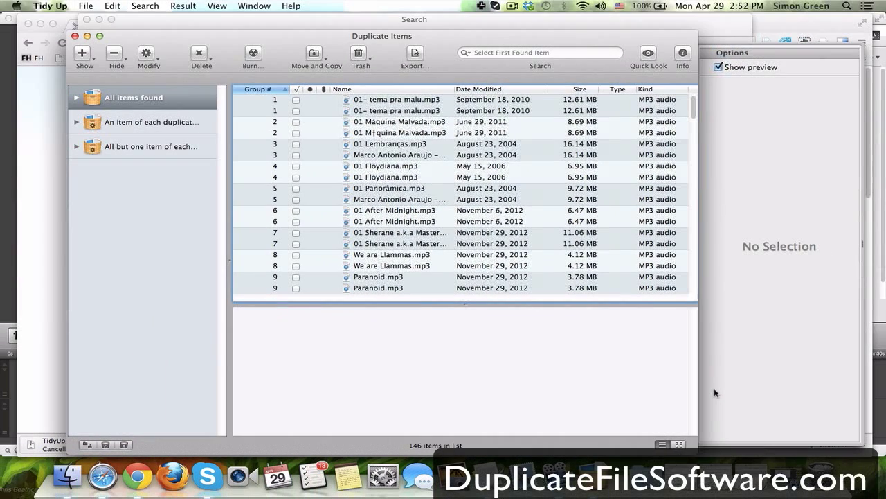
- Keep list view, make the results list taller, and widen the sidebar
drag(426, 43, 396, 35)
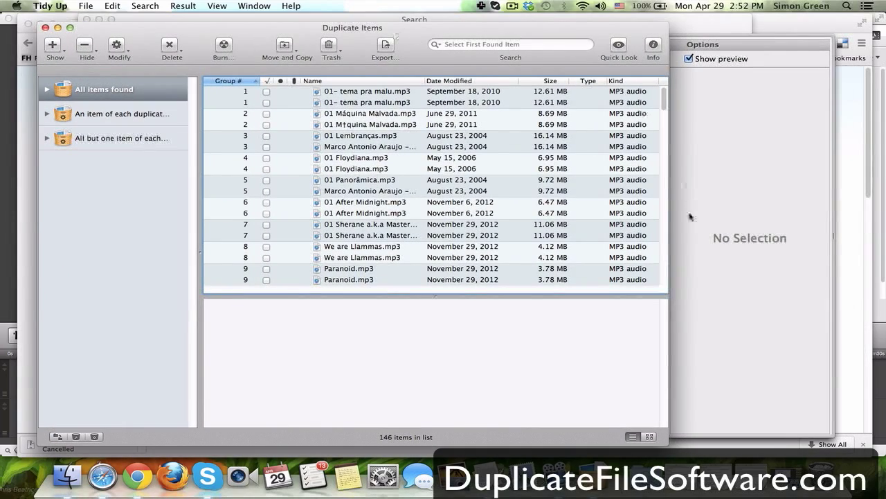
click(649, 437)
click(632, 436)
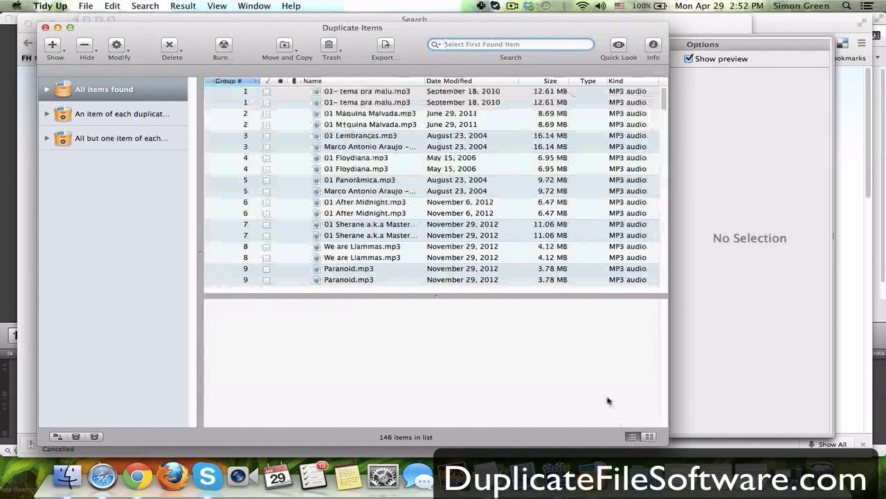
drag(558, 297, 559, 374)
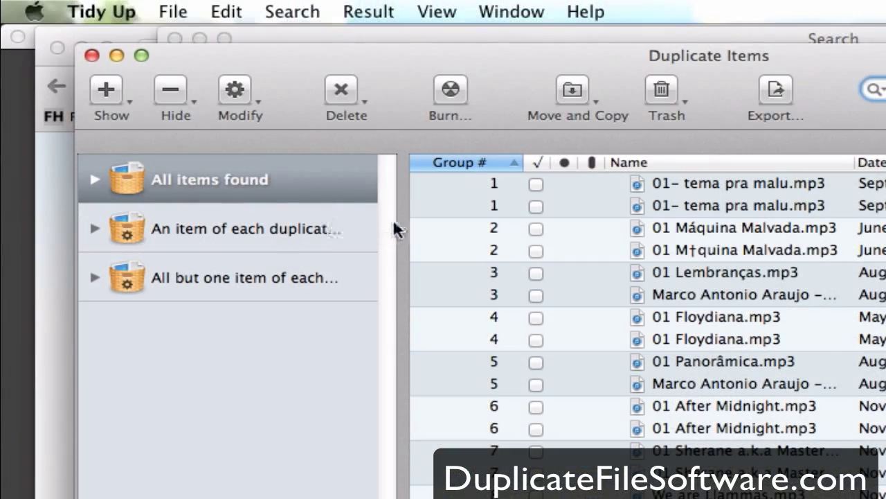
mouse_move(395, 230)
mouse_down()
mouse_move(521, 234)
mouse_move(459, 238)
mouse_move(414, 258)
mouse_up()
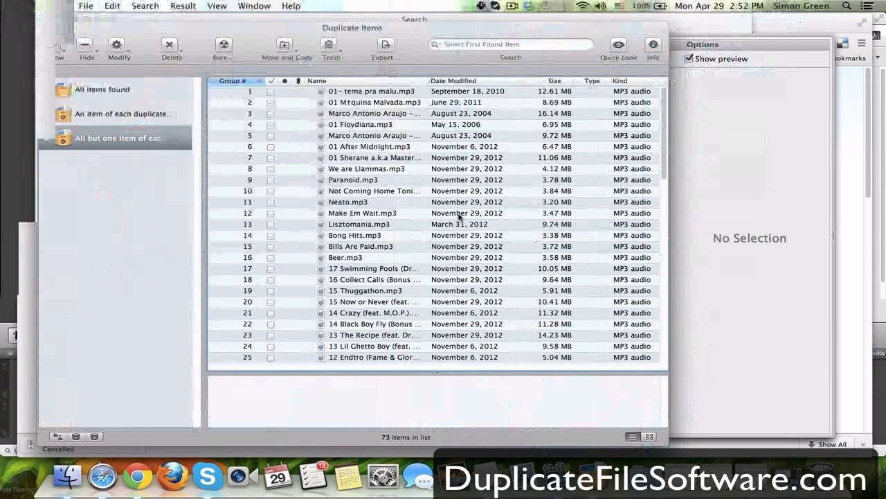
- Filter to all but one item per group (73), then show all 146 again
click(158, 142)
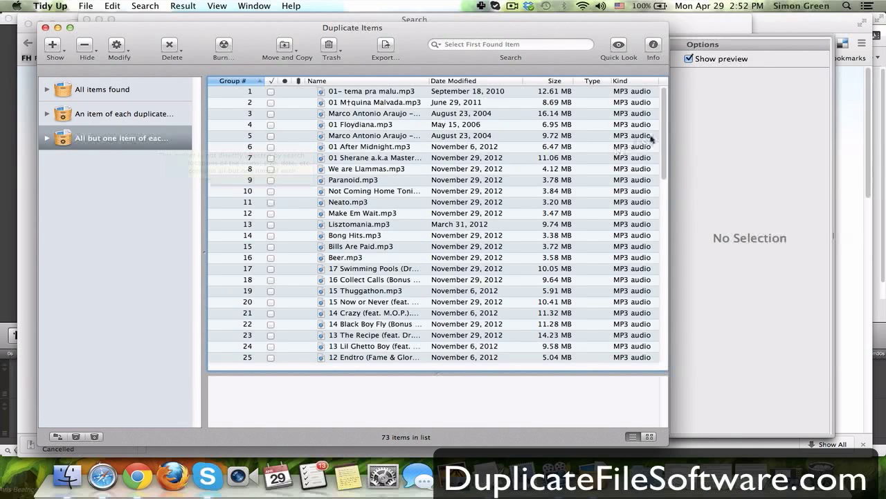
scroll(665, 142, down, 2)
scroll(665, 142, up, 2)
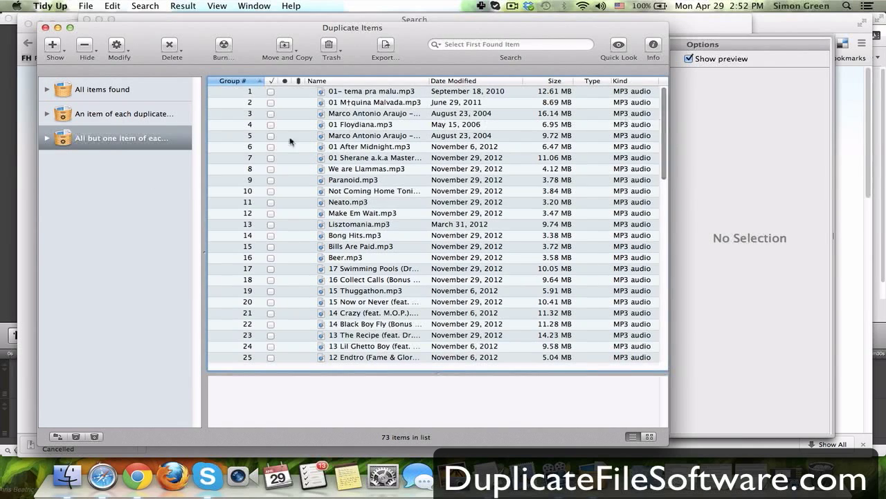
click(138, 91)
drag(247, 34, 249, 26)
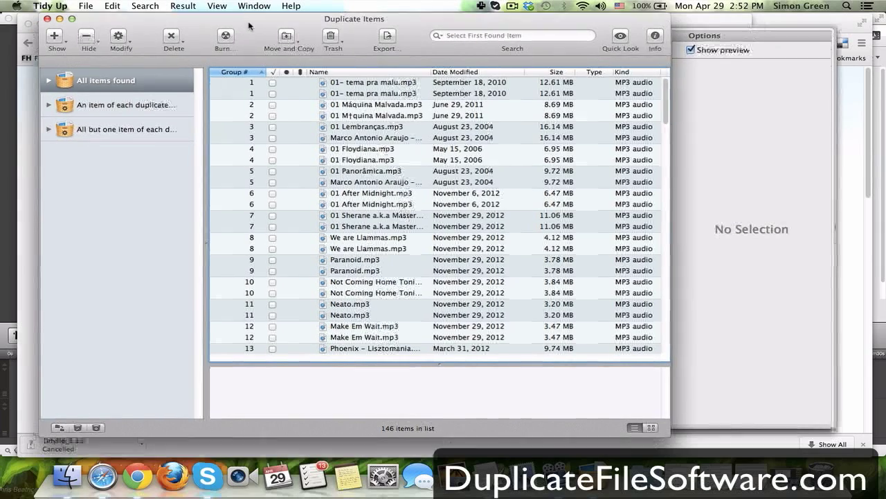
- Enlarge the path area and step down the list to the 01 Floydiana.mp3 copies
click(373, 127)
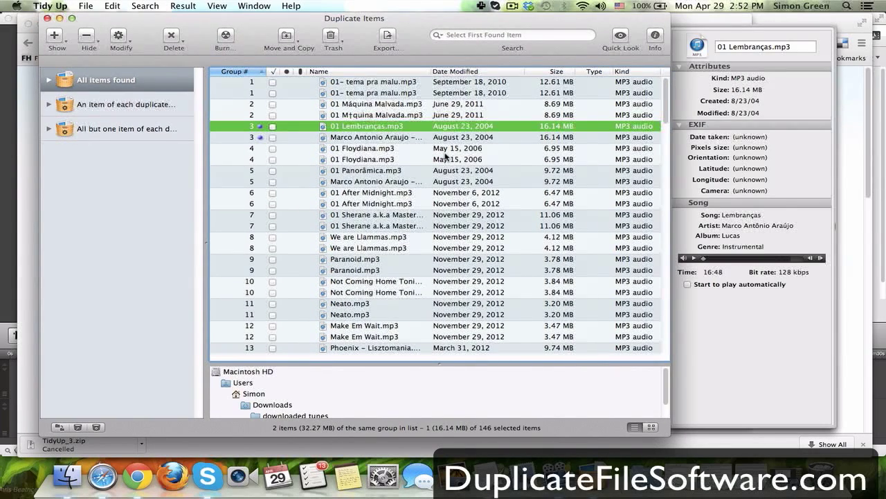
drag(487, 361, 498, 223)
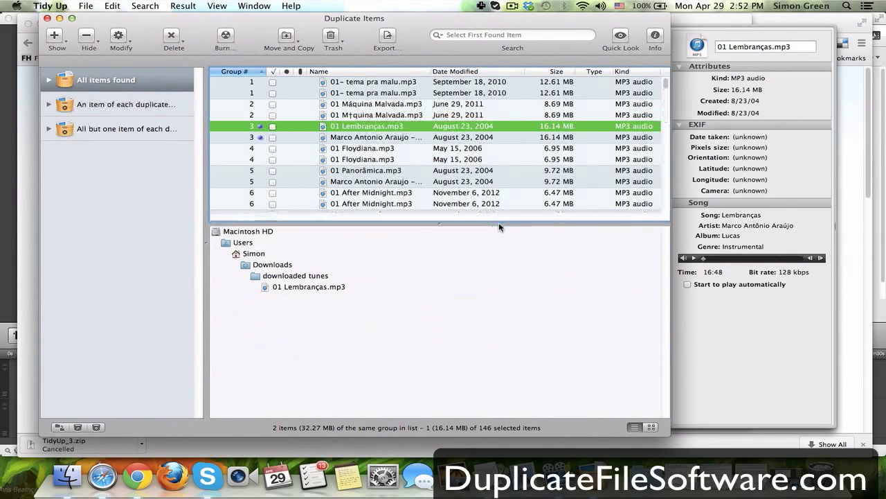
key(Down)
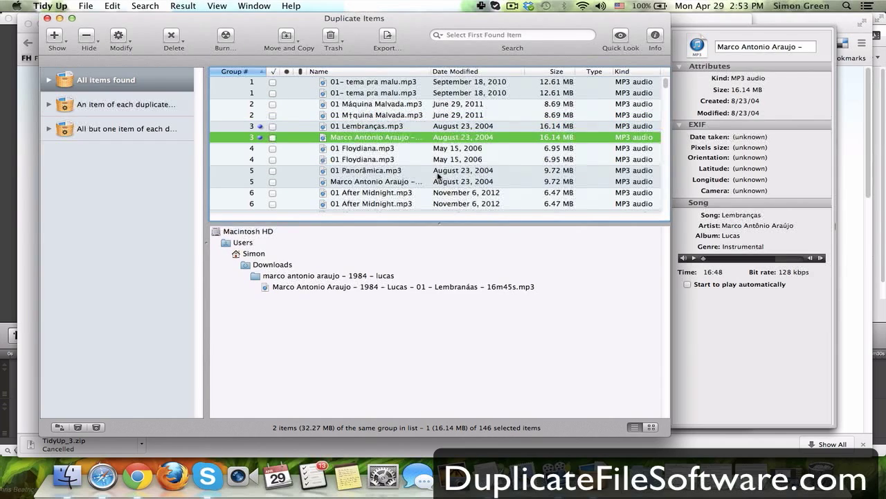
key(Down)
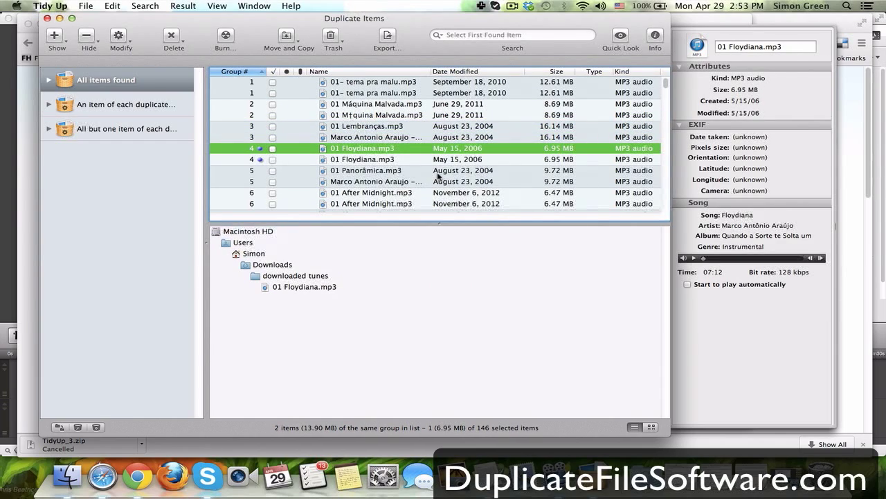
key(Down)
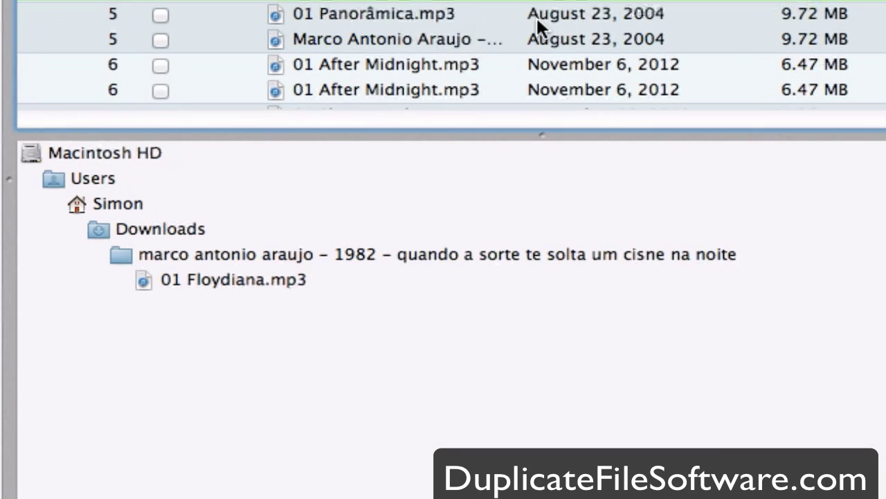
key(Up)
key(Down)
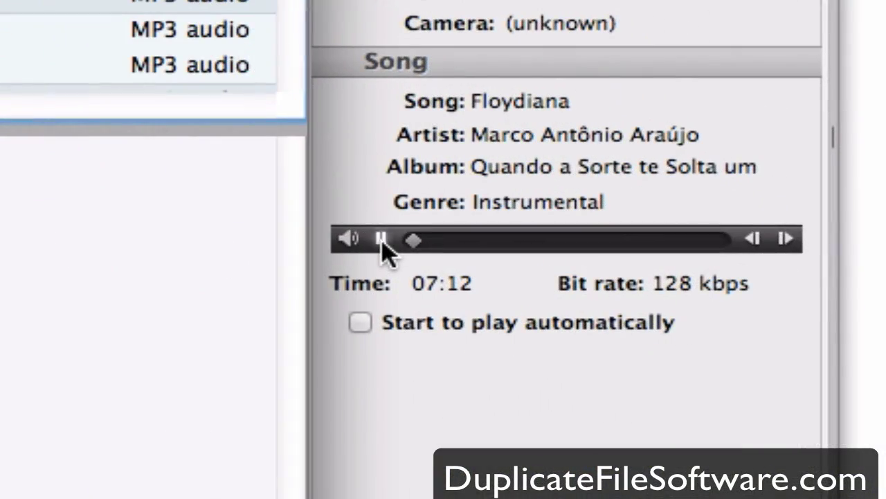
- Pause the preview, heighten the results list, and compare both Floydiana copies' folders
click(695, 259)
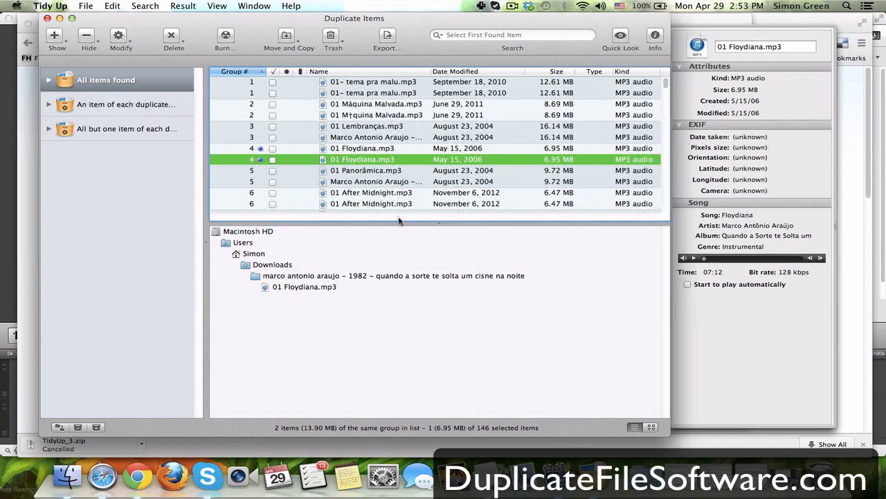
drag(400, 223, 400, 284)
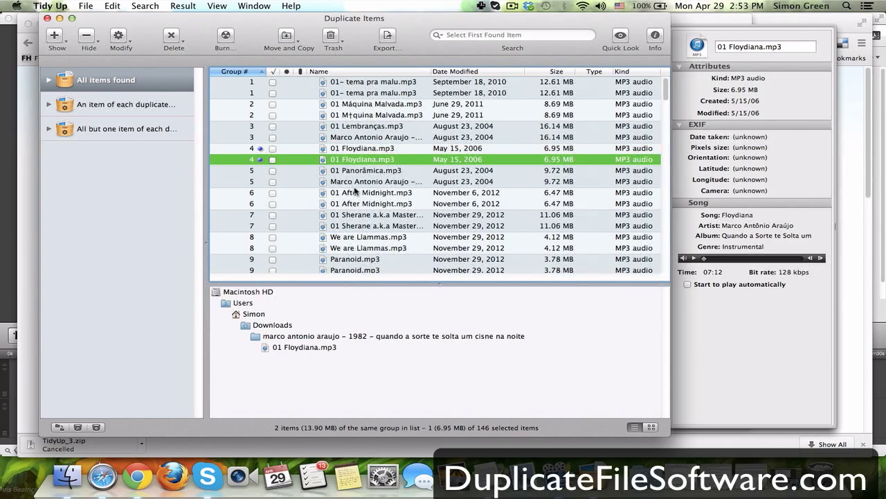
click(359, 150)
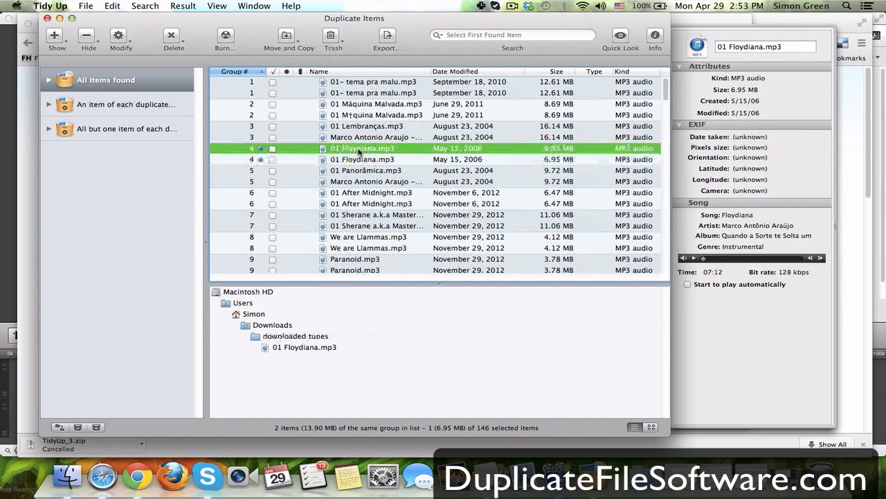
key(Down)
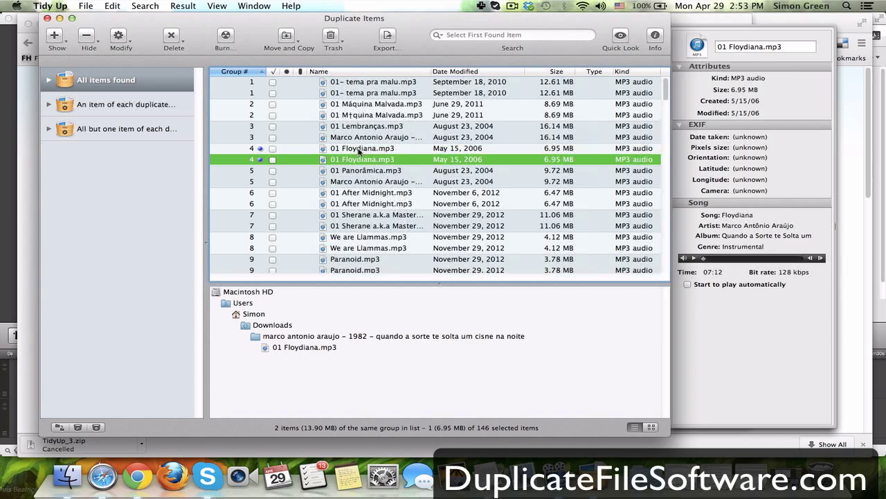
click(360, 150)
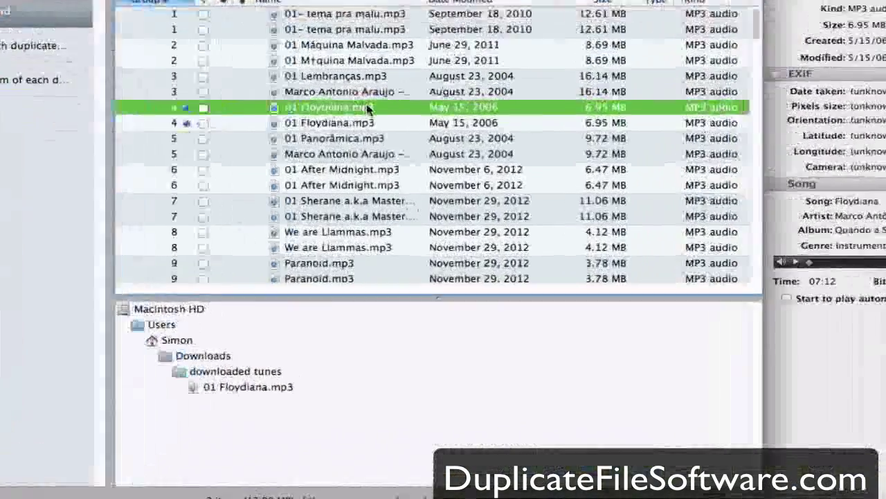
- Create a Location: # 1 basket from the downloaded tunes folder and select its 73 files
right_click(390, 149)
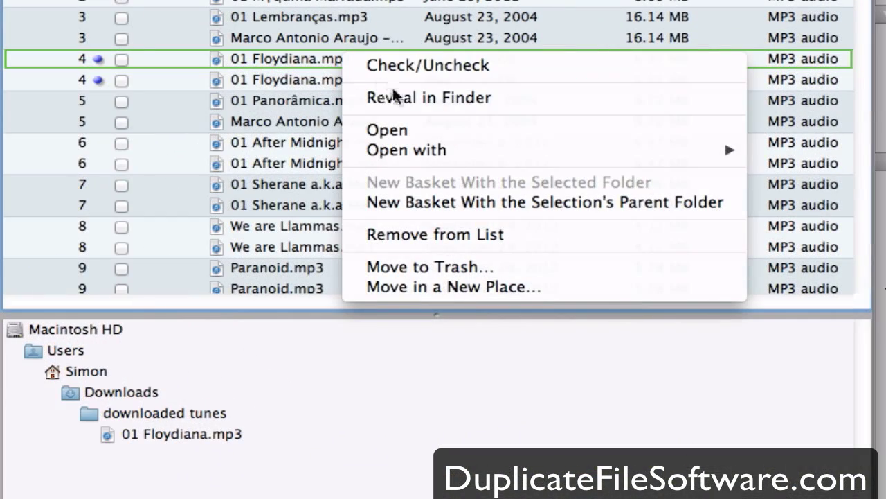
click(435, 208)
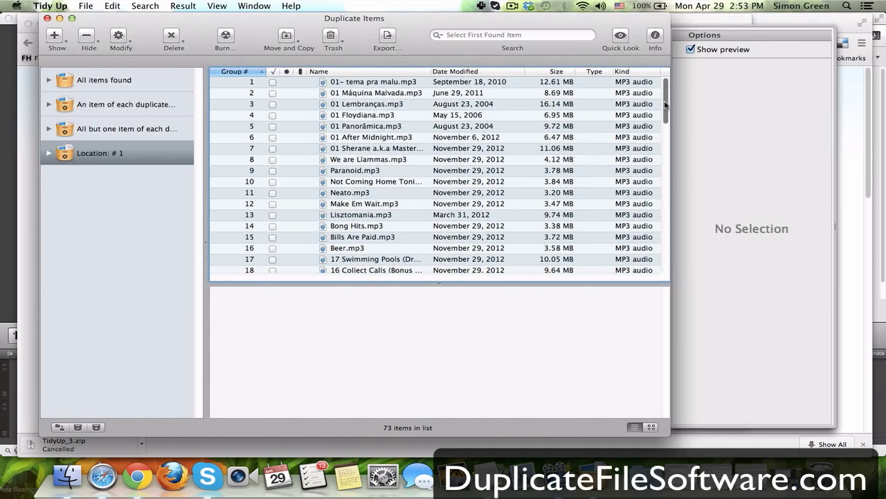
mouse_move(667, 103)
mouse_down()
mouse_move(672, 121)
mouse_move(666, 87)
mouse_up()
click(487, 149)
key(super+a)
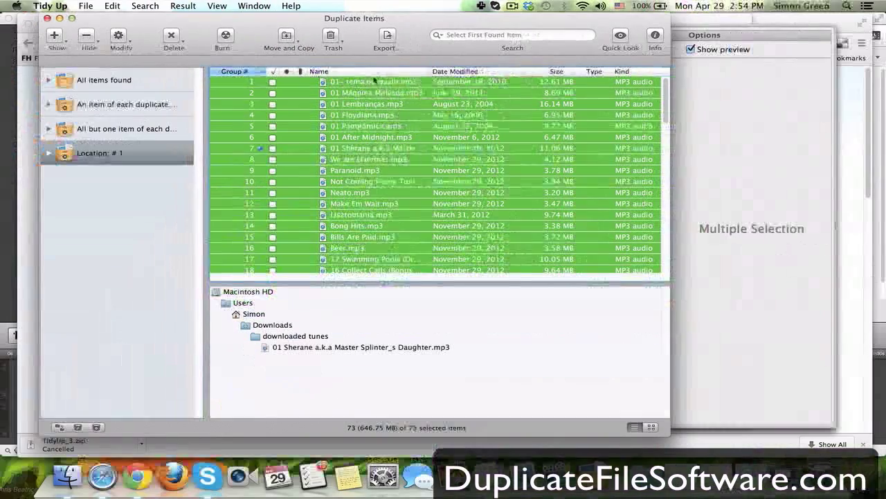
- Trash the Location: # 1 basket's 73 files and dismiss the Empty Folders window
click(334, 37)
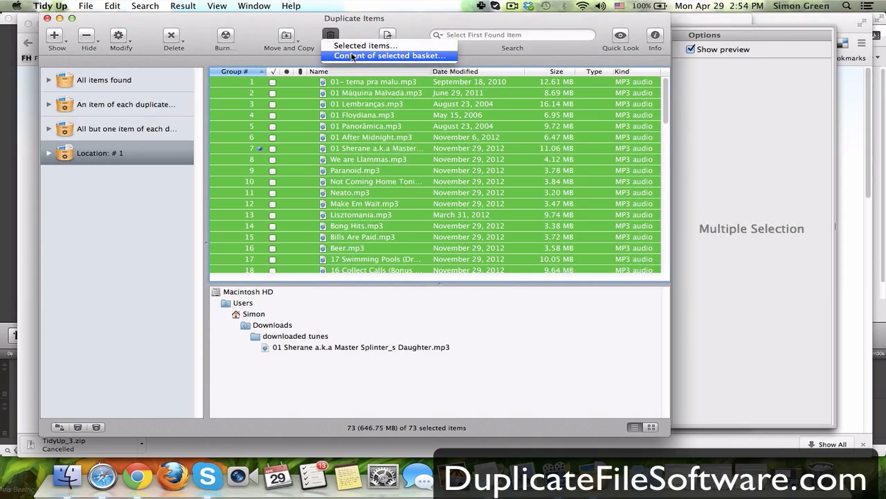
click(353, 55)
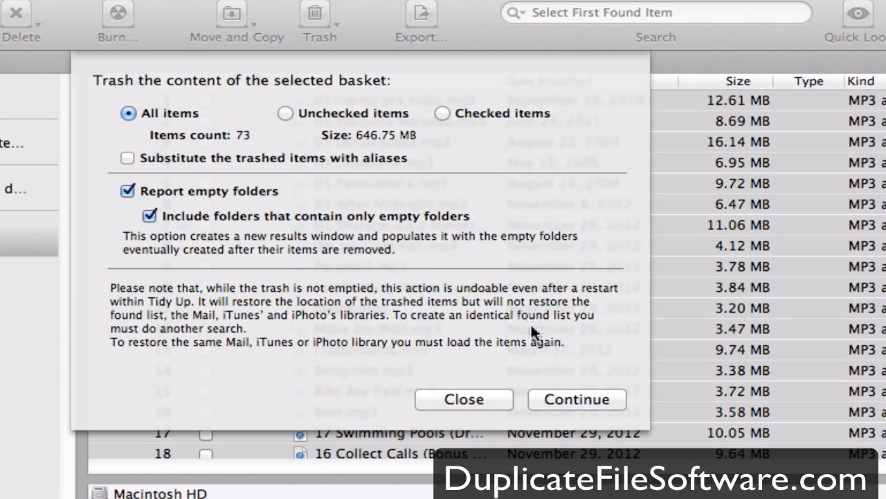
click(573, 387)
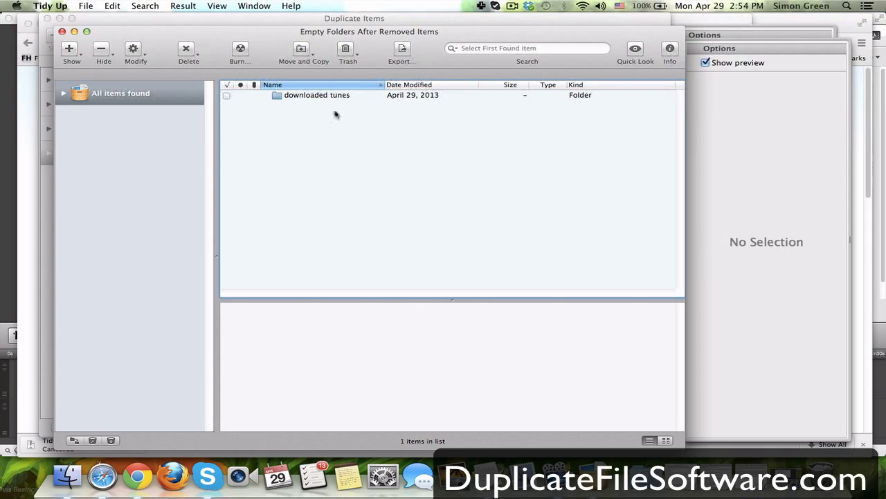
click(61, 31)
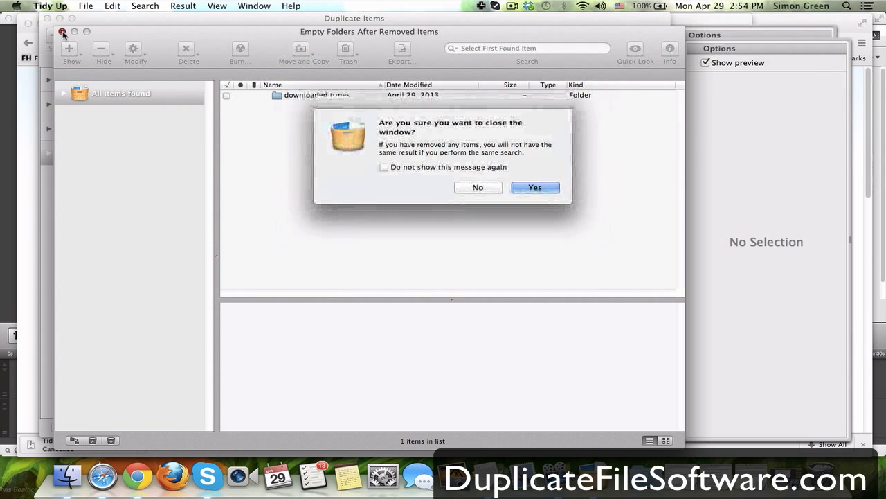
click(534, 185)
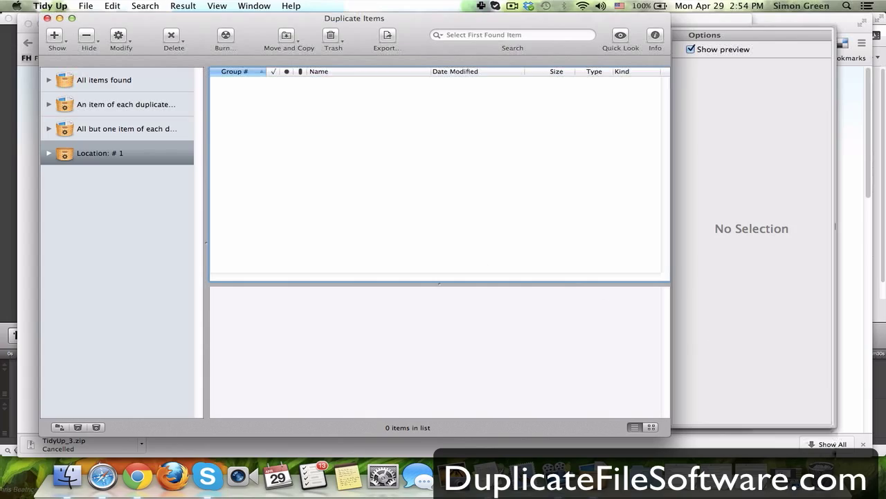
click(822, 474)
scroll(596, 277, down, 5)
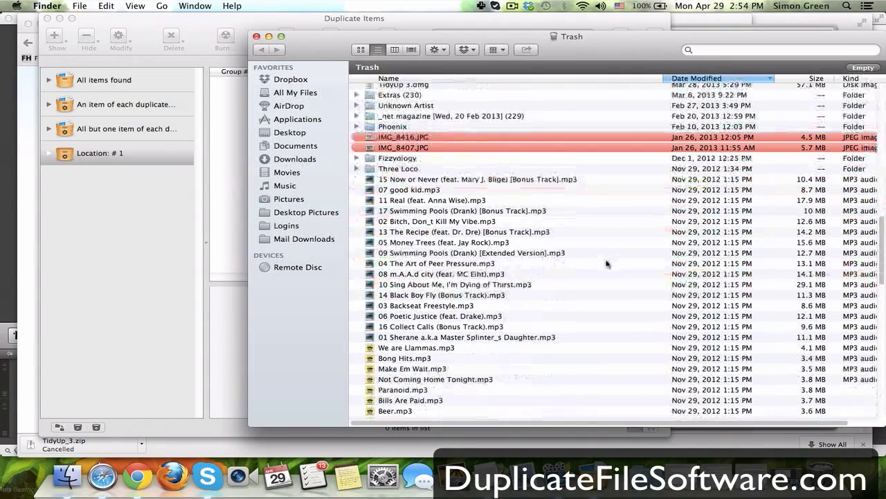
scroll(607, 261, down, 5)
scroll(554, 215, up, 3)
scroll(513, 201, up, 4)
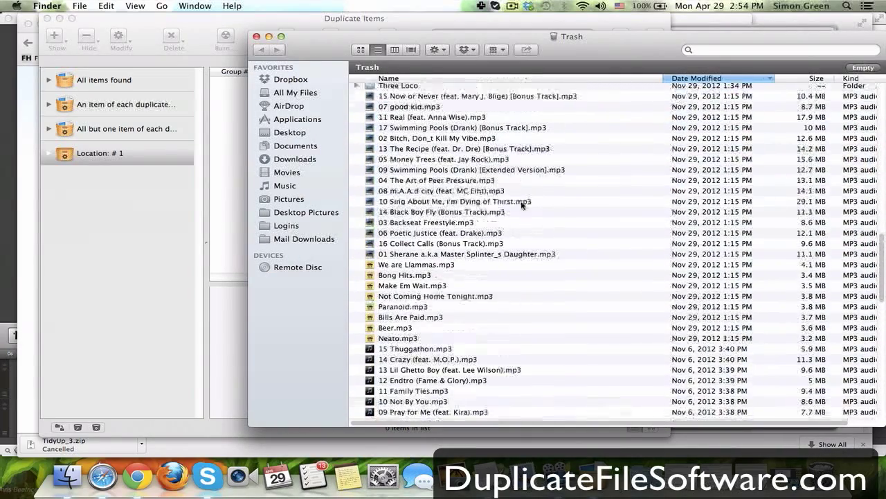
scroll(443, 173, down, 1)
scroll(418, 155, down, 1)
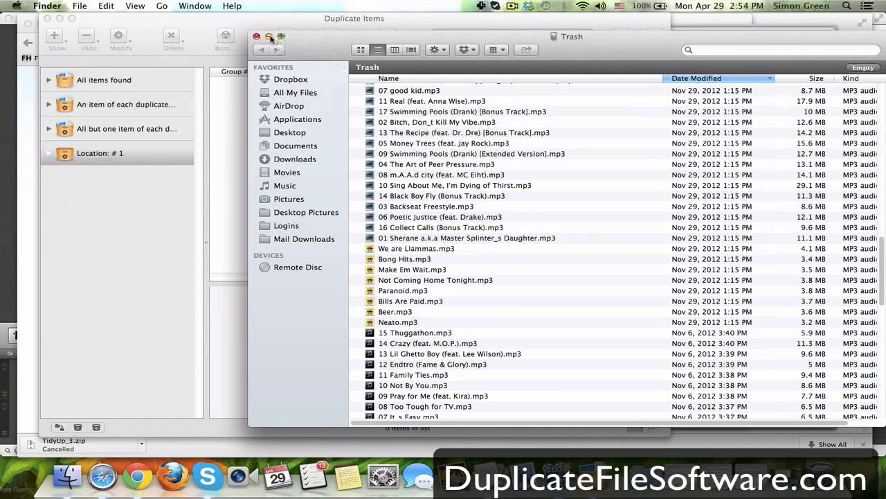
click(269, 36)
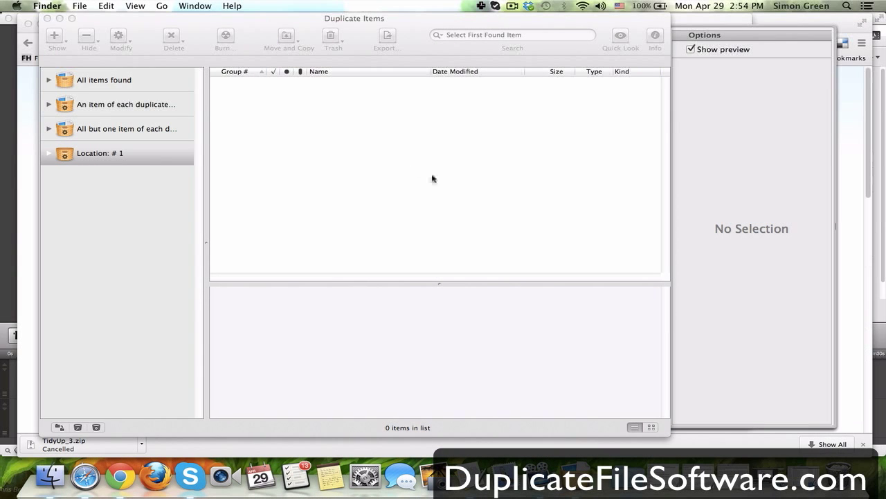